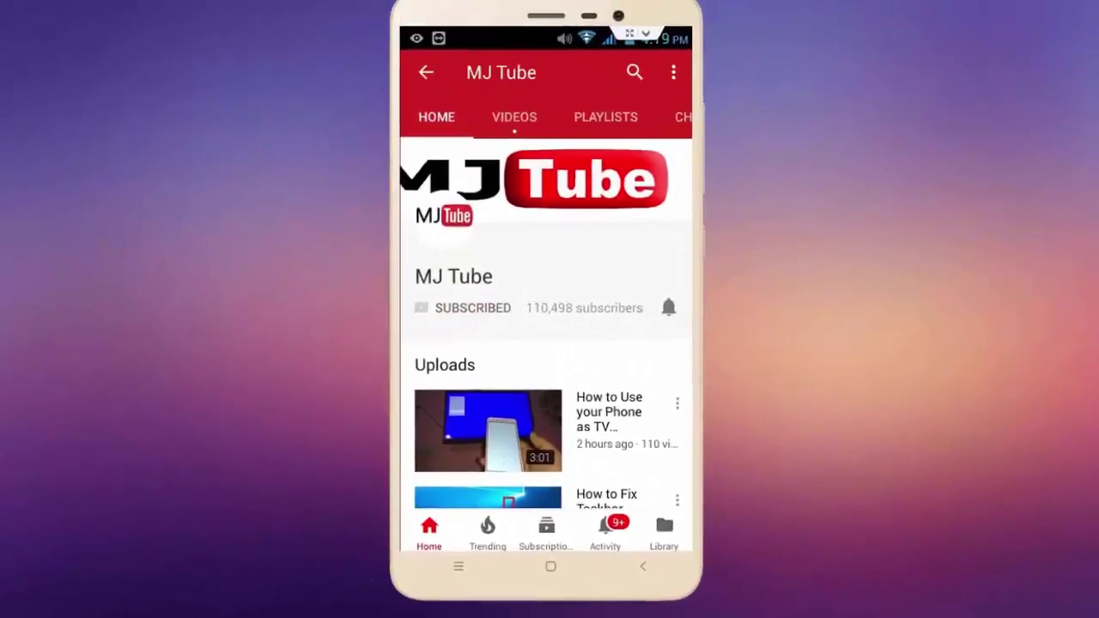
# Step: Dismiss the intro clip to reach the Windows 10 desktop
pyautogui.click(668, 308)
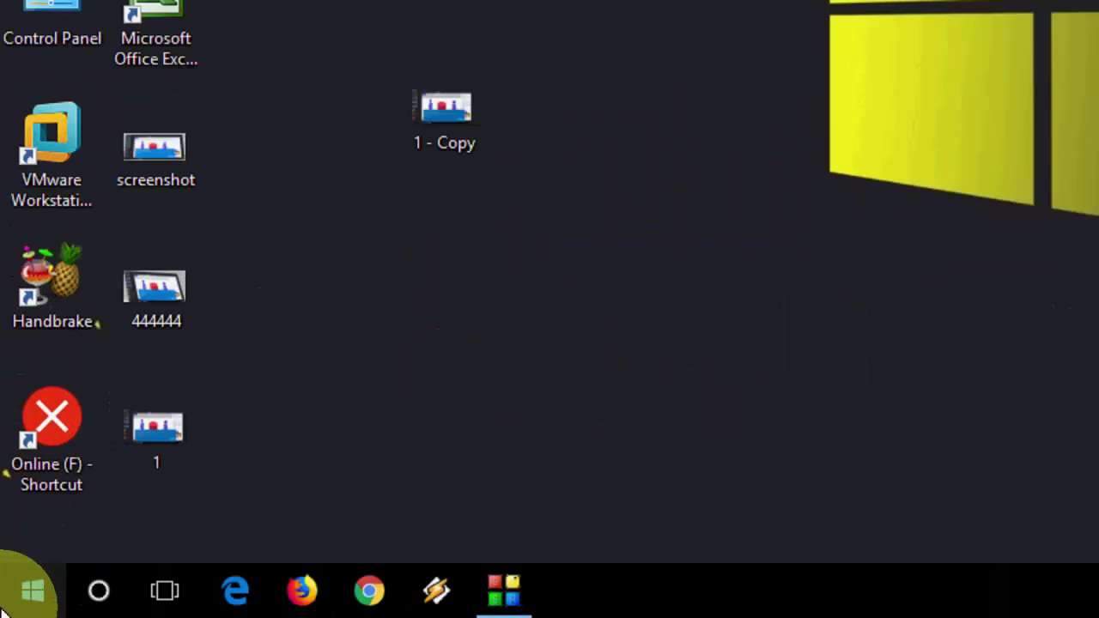
# Step: Open Settings > Apps & features and filter the installed apps list with 'paint 3d'
pyautogui.click(12, 607)
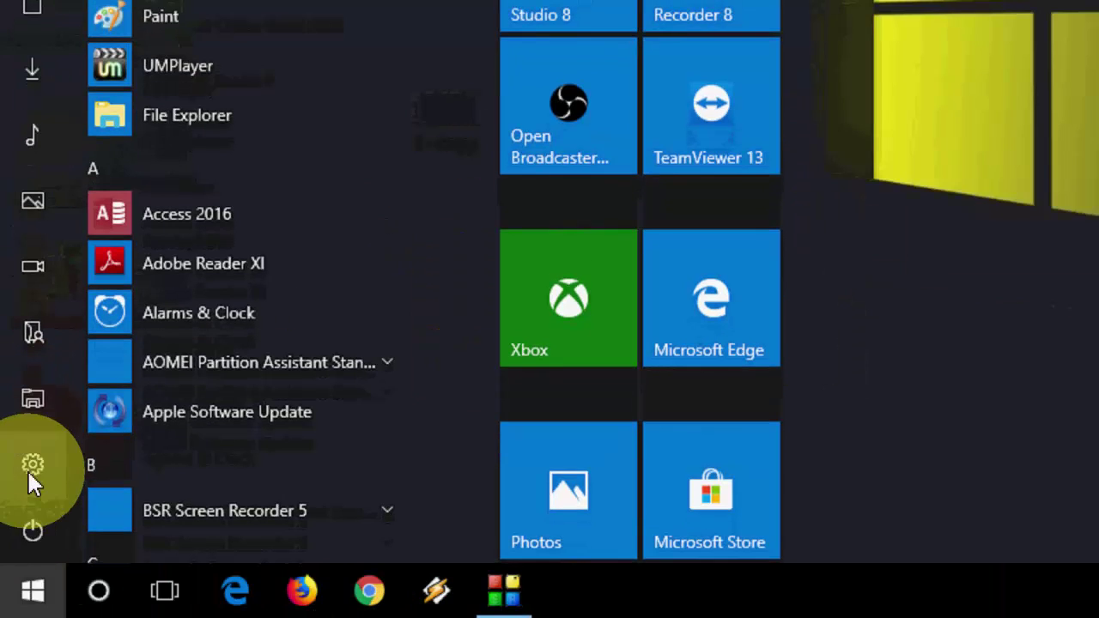
pyautogui.click(30, 472)
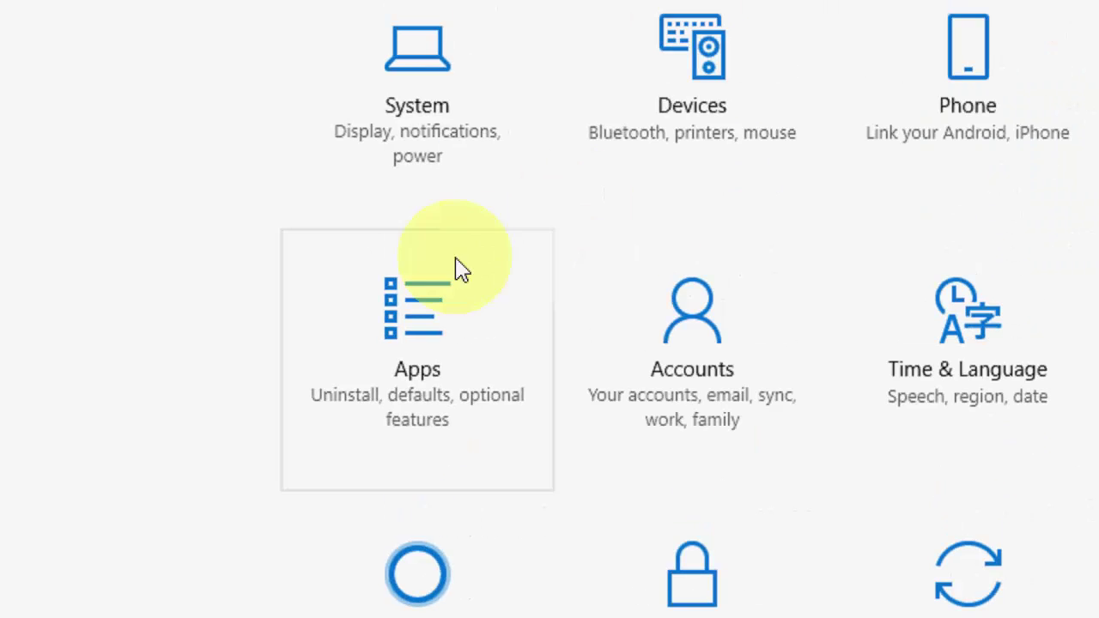
pyautogui.click(417, 317)
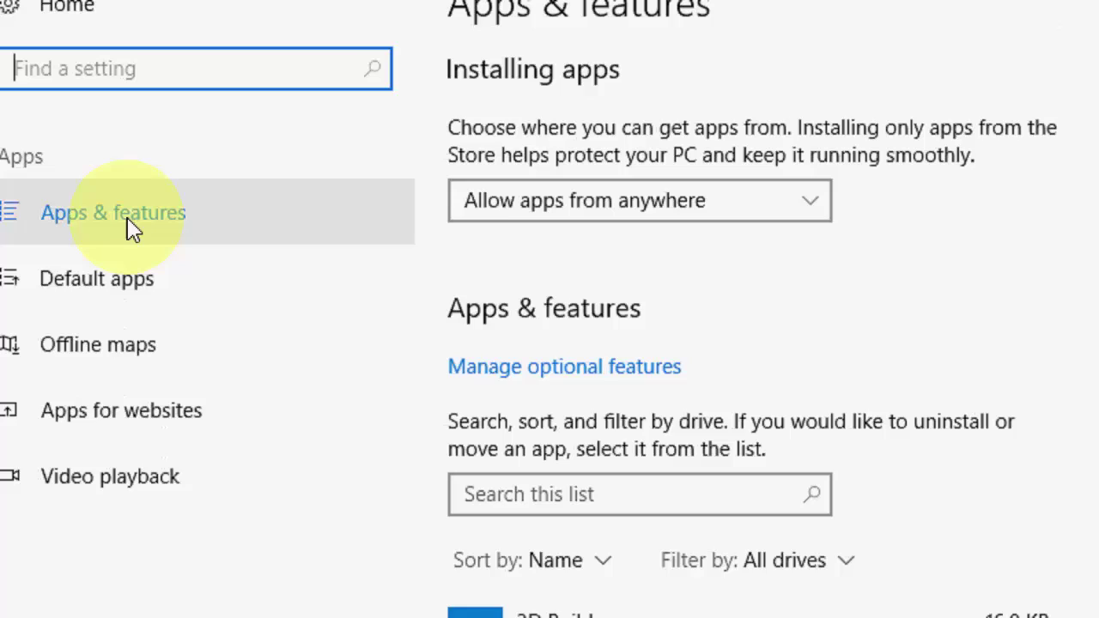
pyautogui.click(527, 494)
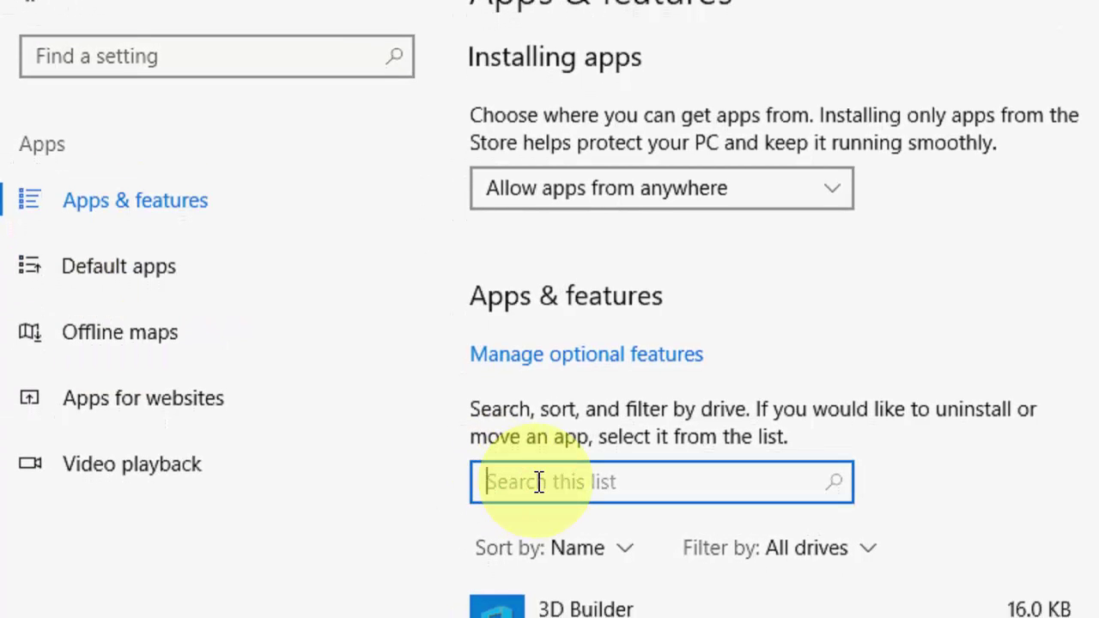
pyautogui.scroll(-4, 593, 364)
pyautogui.scroll(4, 592, 373)
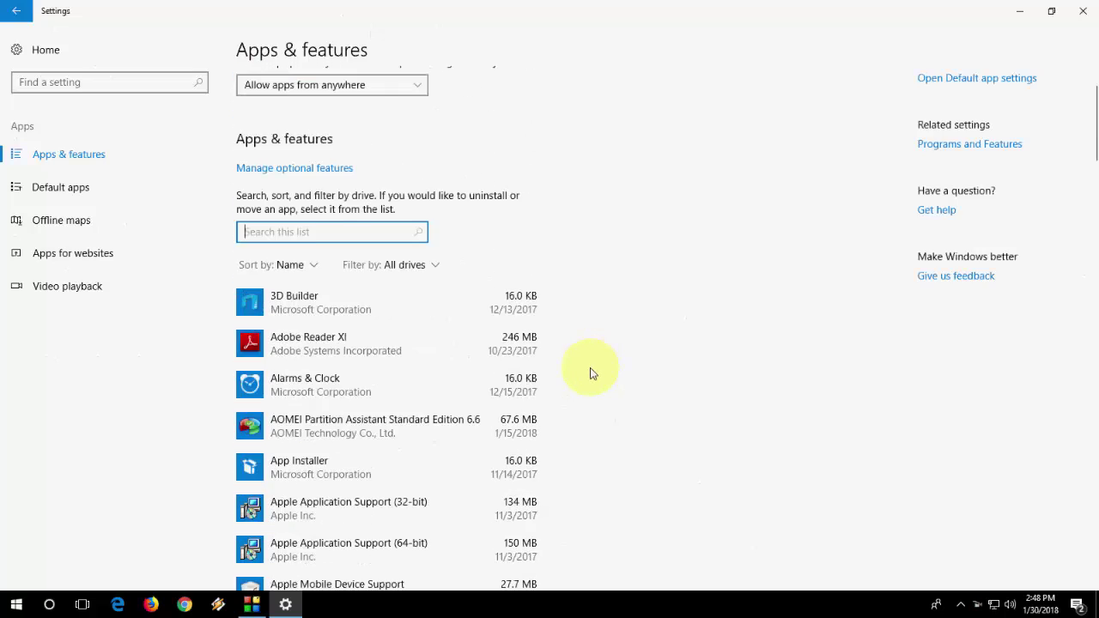
pyautogui.scroll(1, 592, 373)
pyautogui.write('paint')
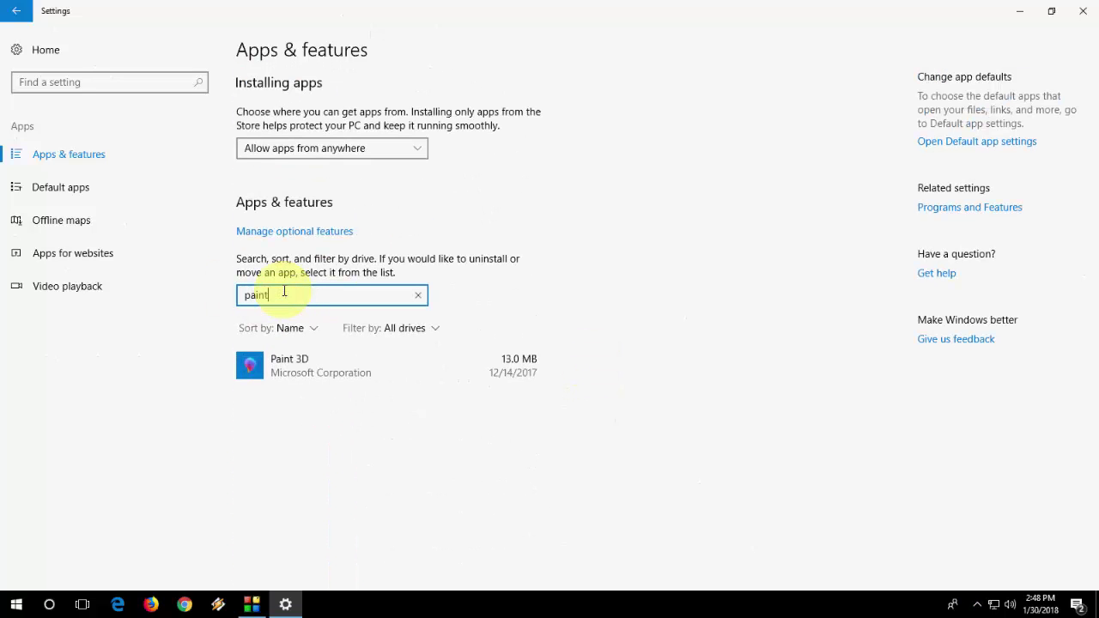
pyautogui.write(' 3d')
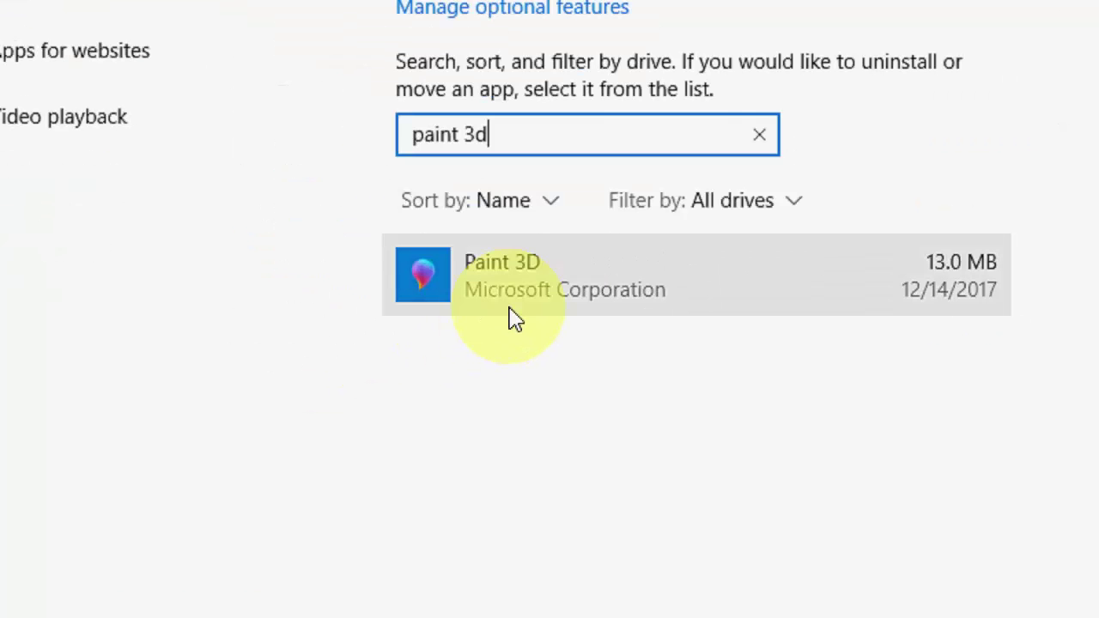
# Step: Reset Paint 3D from its Advanced options and confirm wiping its data
pyautogui.click(534, 292)
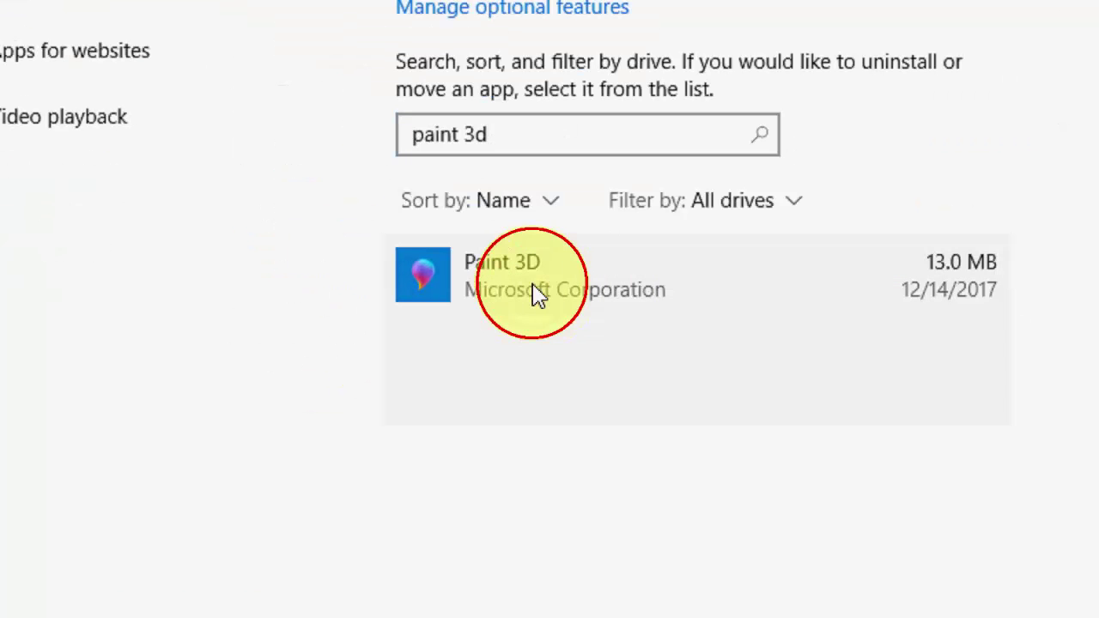
pyautogui.click(589, 319)
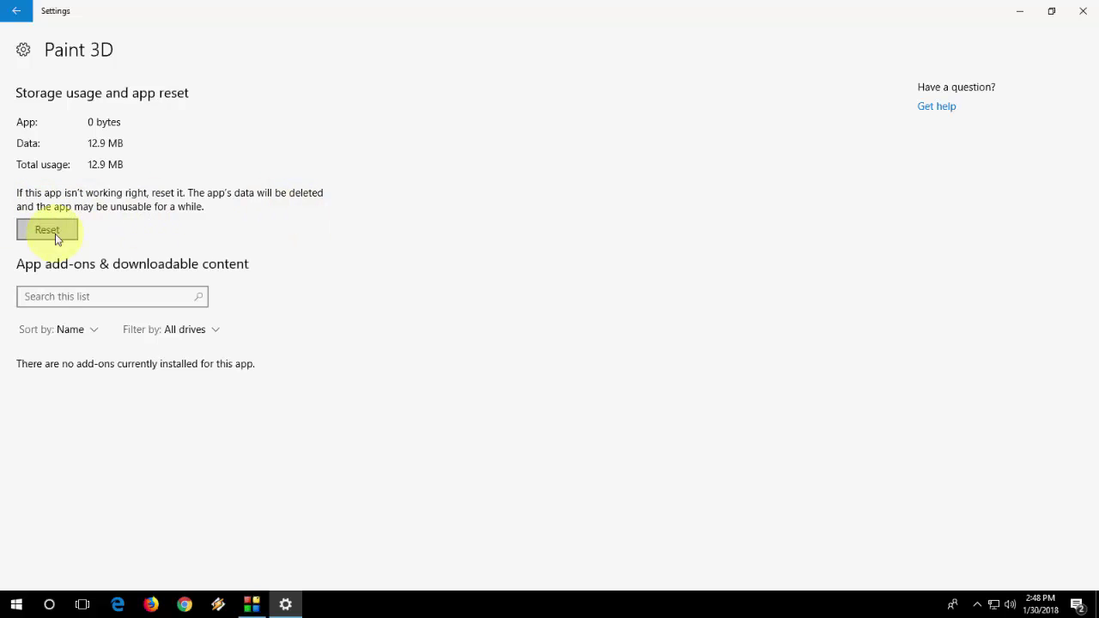
pyautogui.click(54, 235)
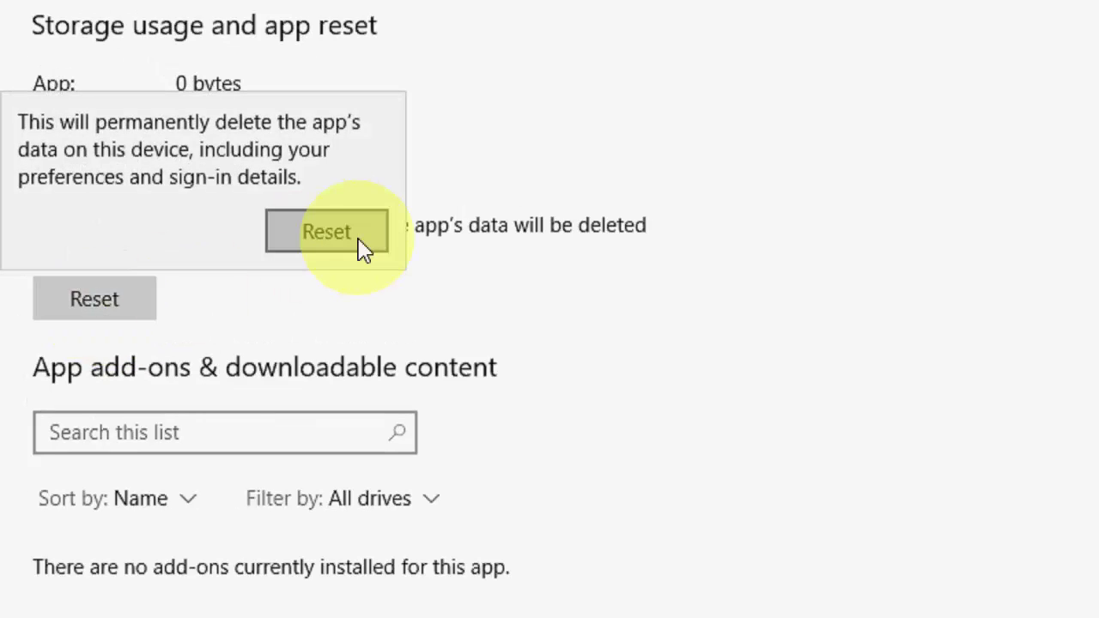
pyautogui.click(327, 231)
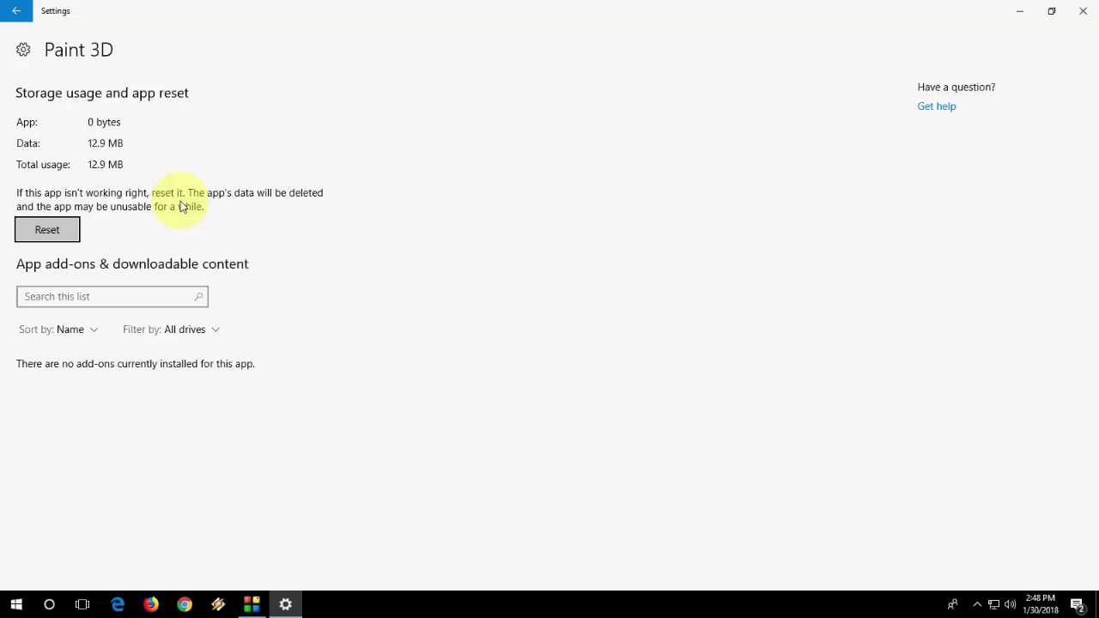
# Step: Close Settings, refresh the desktop, and enter WSReset.exe in the Run dialog
pyautogui.click(1081, 11)
pyautogui.rightClick(460, 183)
pyautogui.click(490, 201)
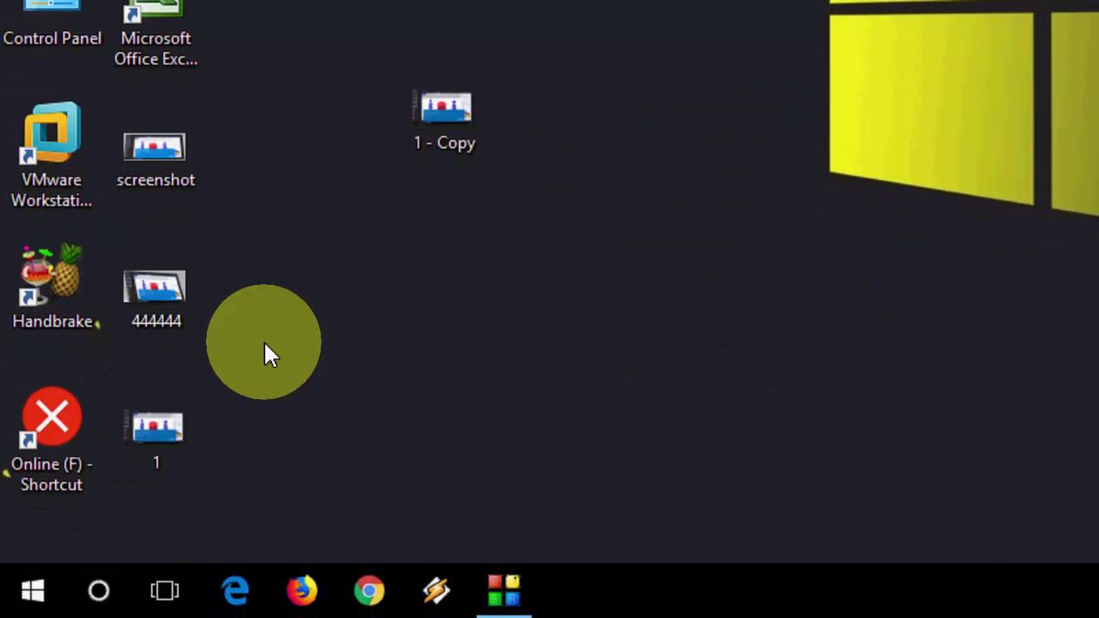
pyautogui.press('super+r')
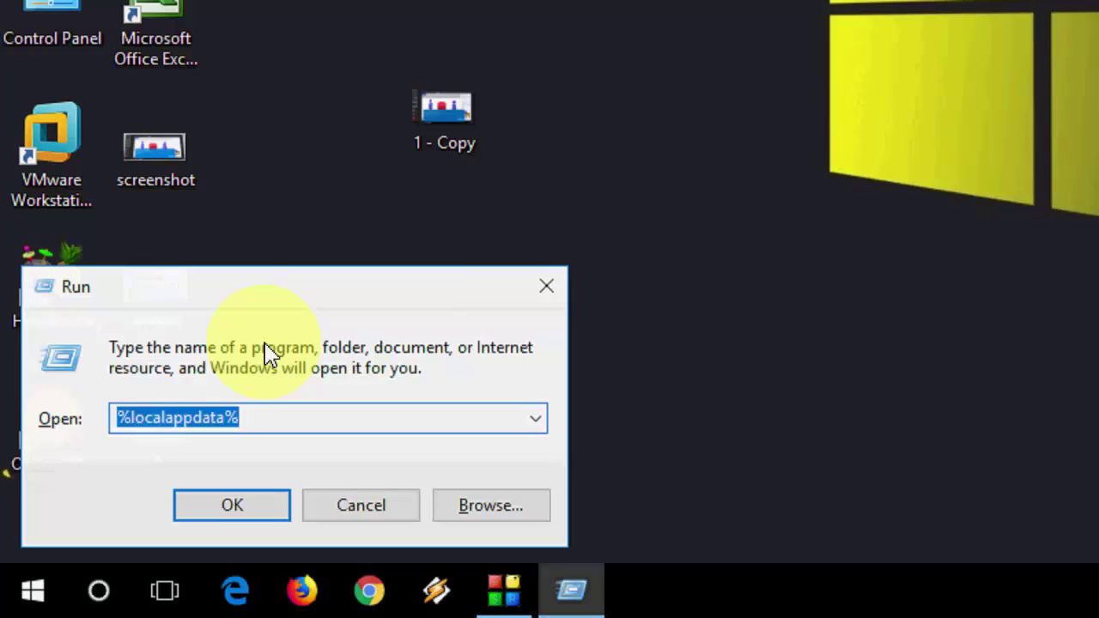
pyautogui.write('WSReset.exe')
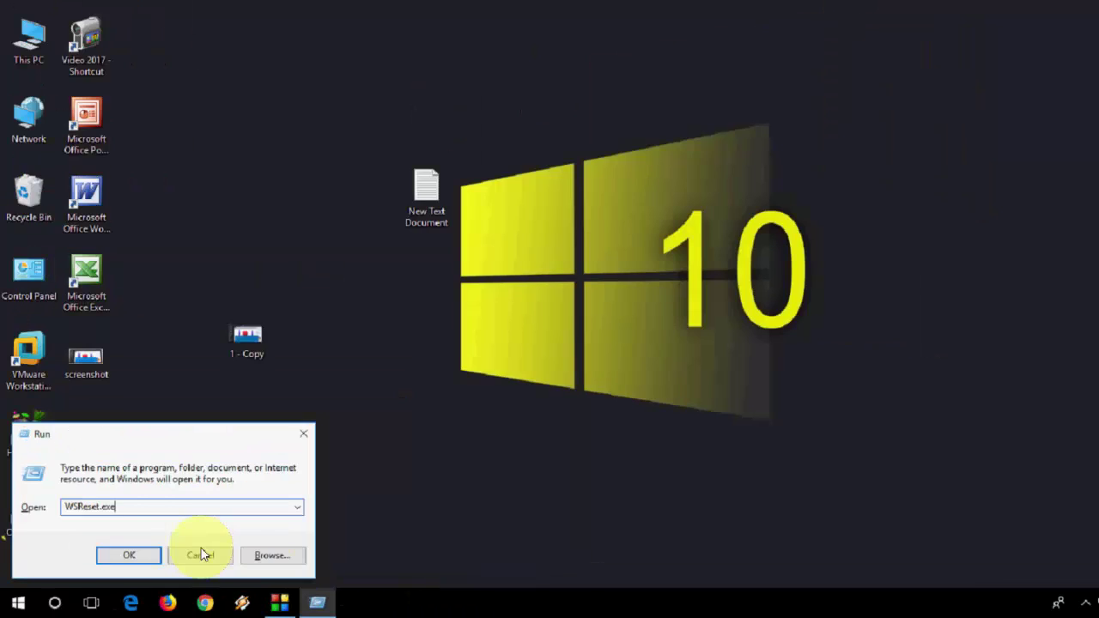
# Step: Cancel the Run dialog and refresh the desktop
pyautogui.click(352, 507)
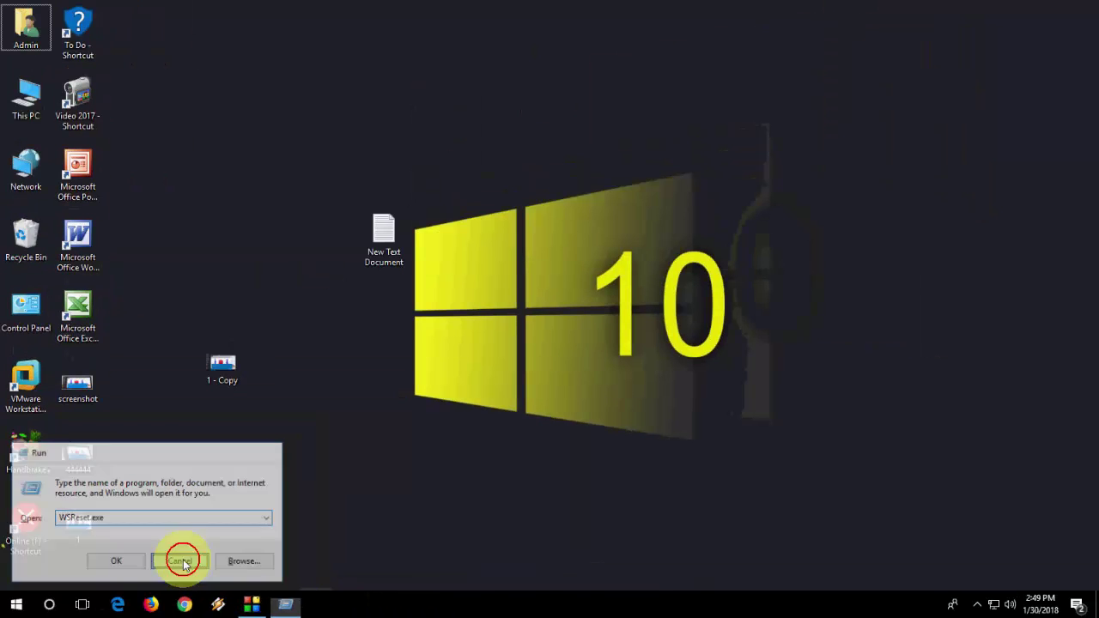
pyautogui.rightClick(296, 357)
pyautogui.click(318, 399)
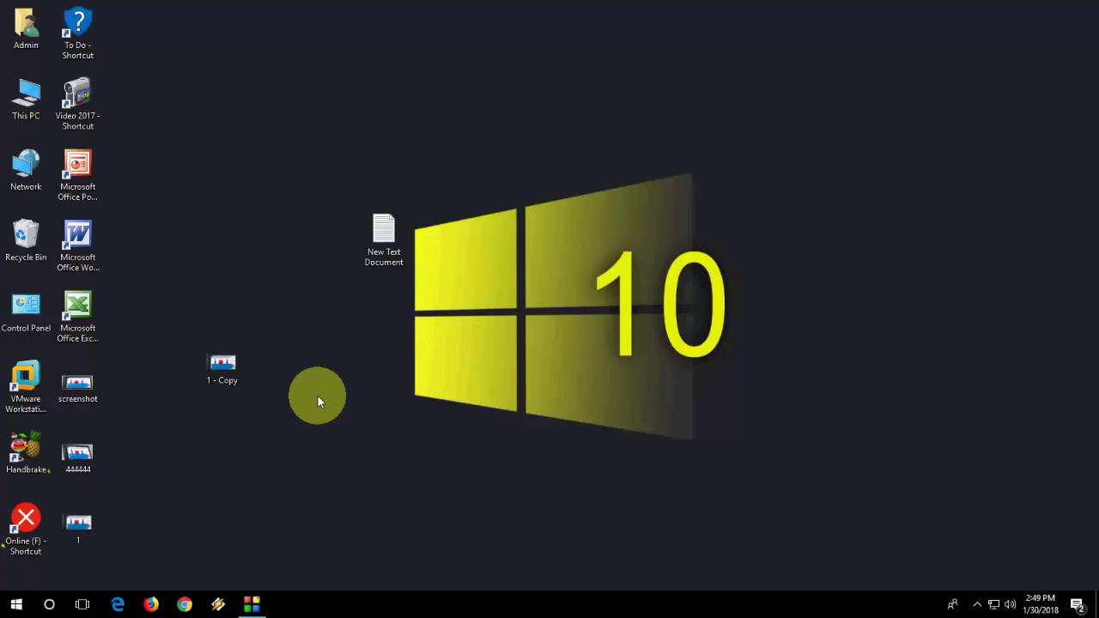
# Step: Copy the 'Get-AppxPackage Microsoft.MSPaint | Remove-AppxPackage' line from New Text Document, then close it and refresh
pyautogui.doubleClick(372, 266)
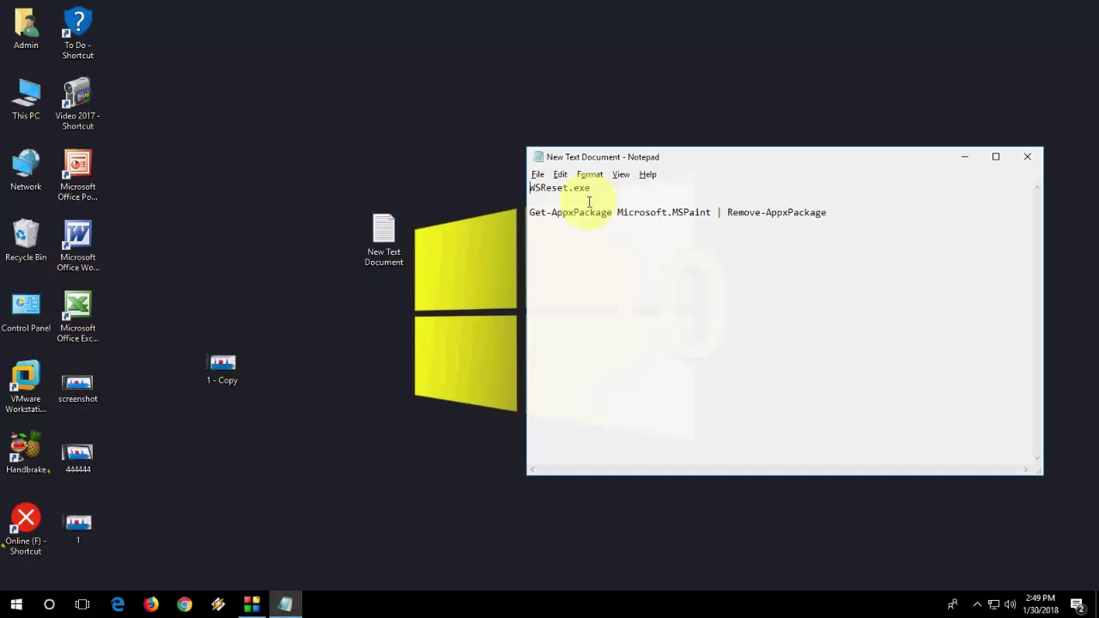
pyautogui.moveTo(832, 212); pyautogui.dragTo(529, 217)
pyautogui.hotkey('ctrl', 'c')
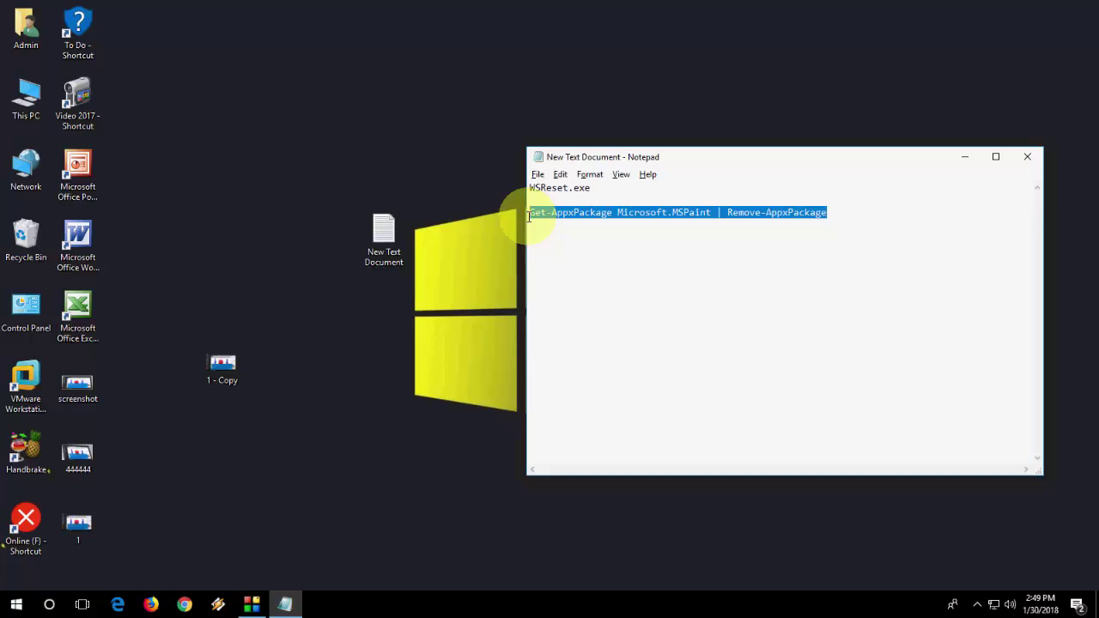
pyautogui.click(1027, 156)
pyautogui.rightClick(571, 178)
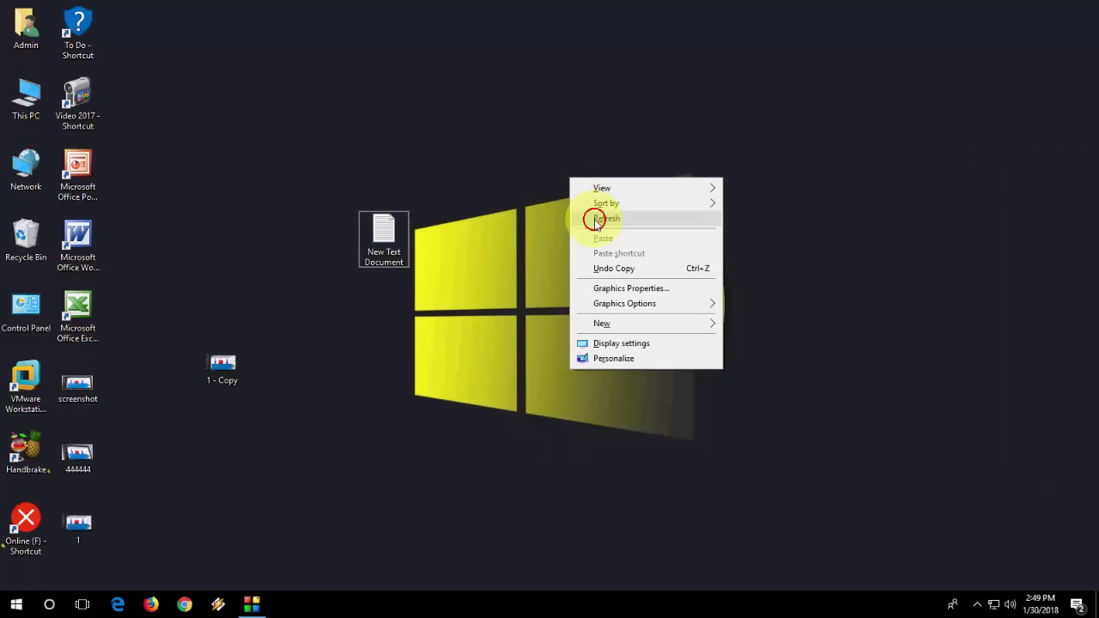
pyautogui.click(596, 220)
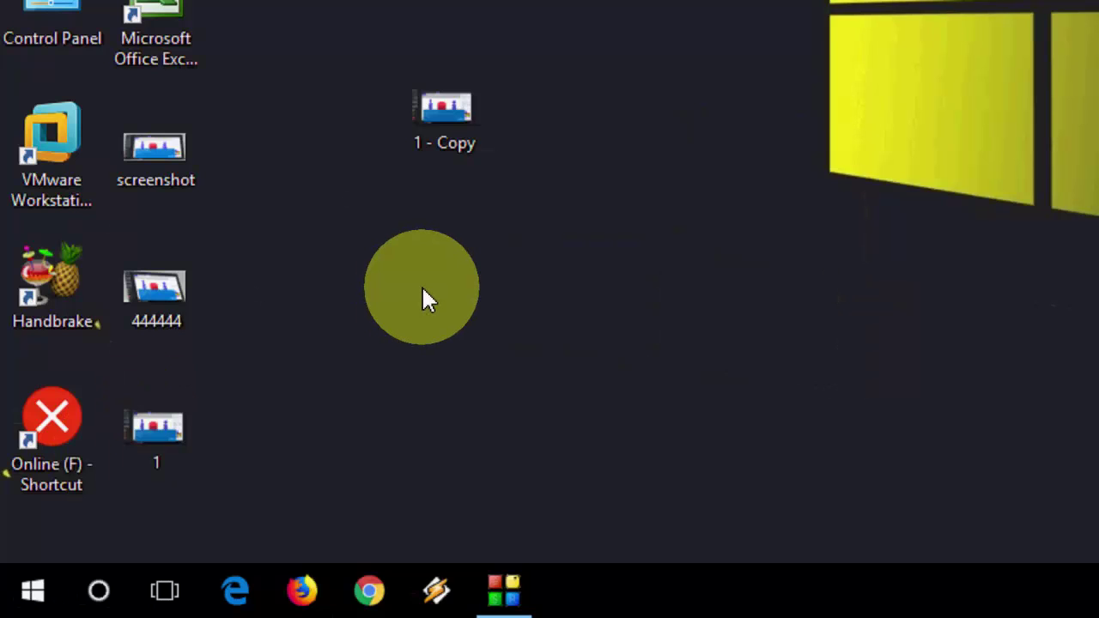
# Step: Search for Windows PowerShell and run it as administrator
pyautogui.press('super')
pyautogui.write('powersh')
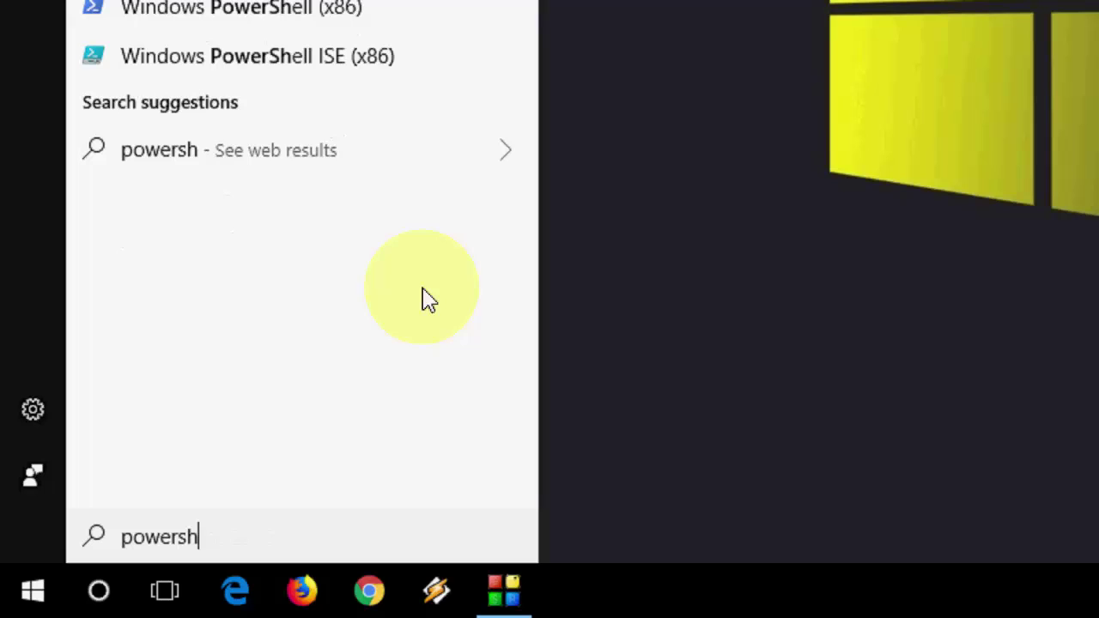
pyautogui.write('ell')
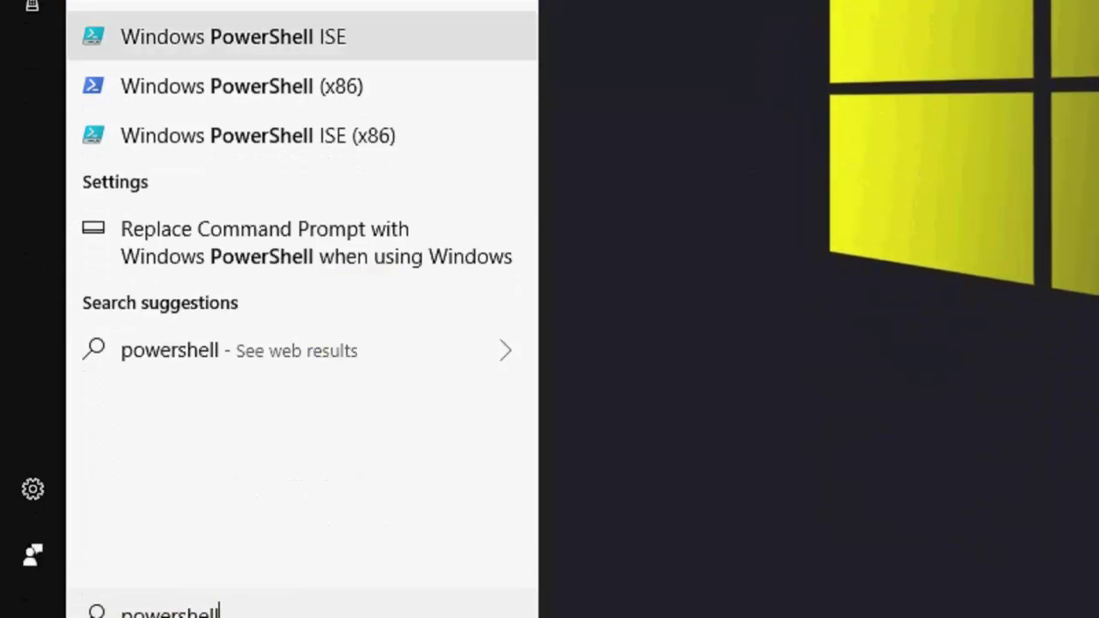
pyautogui.click(251, 133)
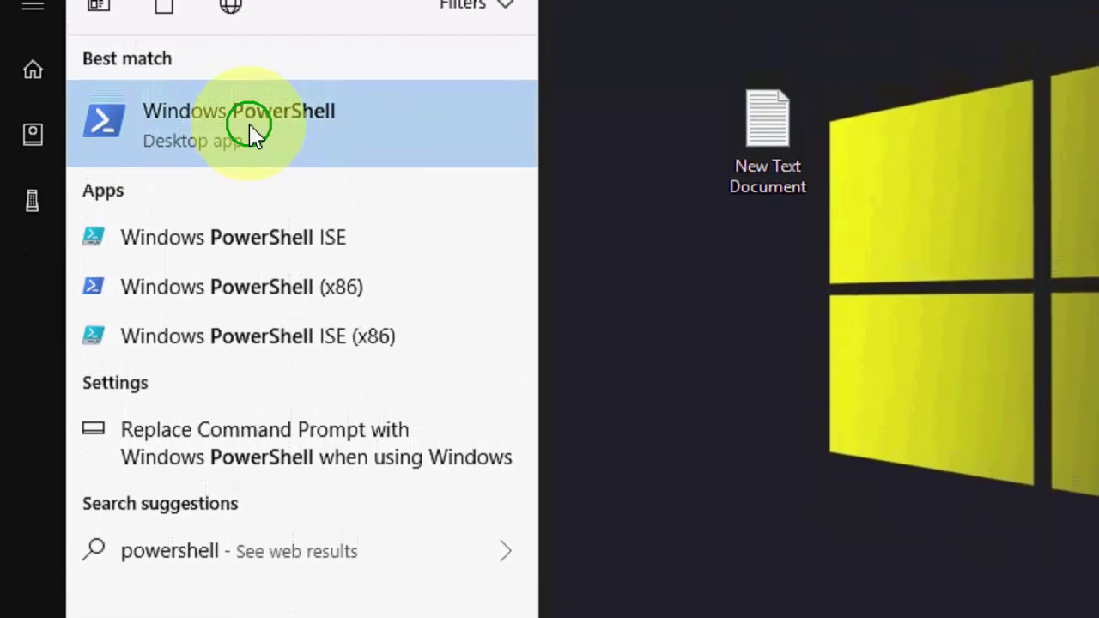
pyautogui.rightClick(250, 133)
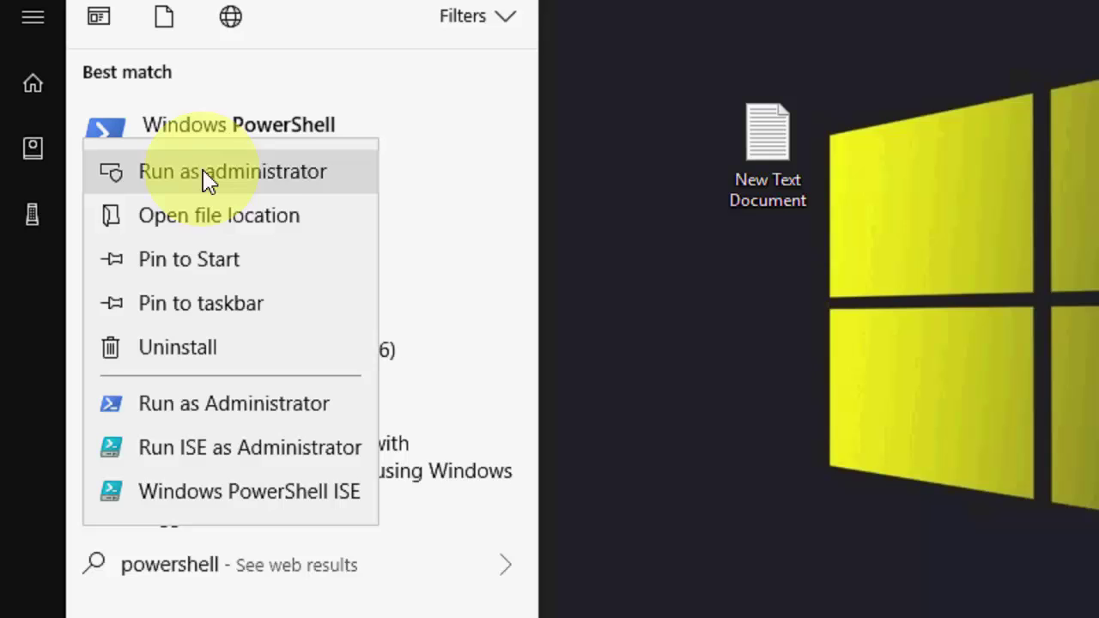
pyautogui.click(264, 170)
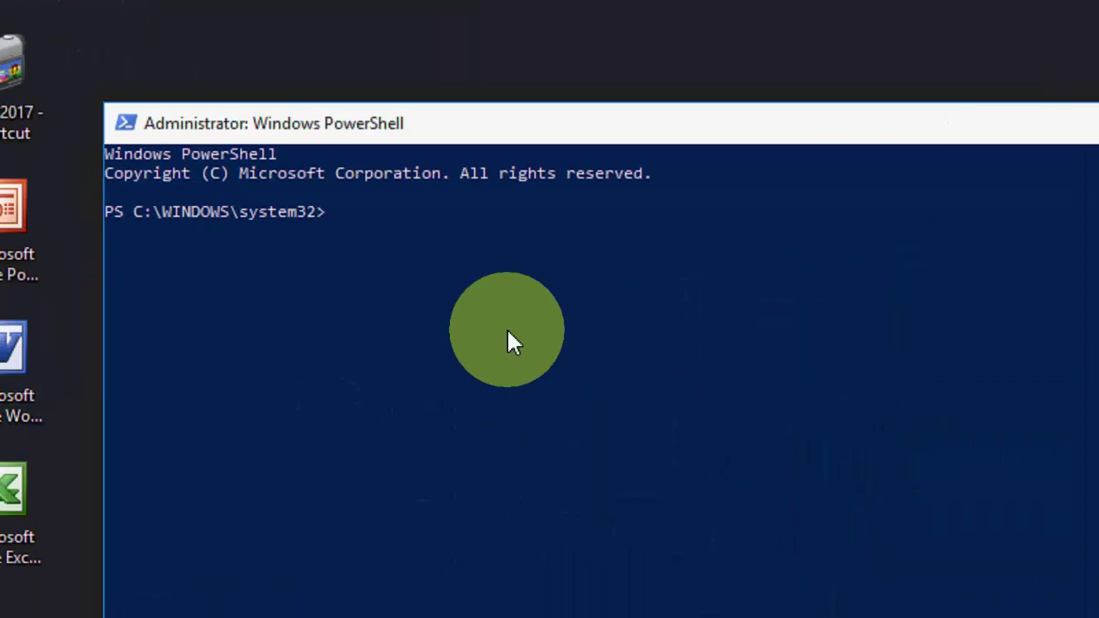
# Step: Paste 'Get-AppxPackage Microsoft.MSPaint | Remove-AppxPackage' at the PowerShell prompt, then close the window
pyautogui.hotkey('ctrl', 'v')
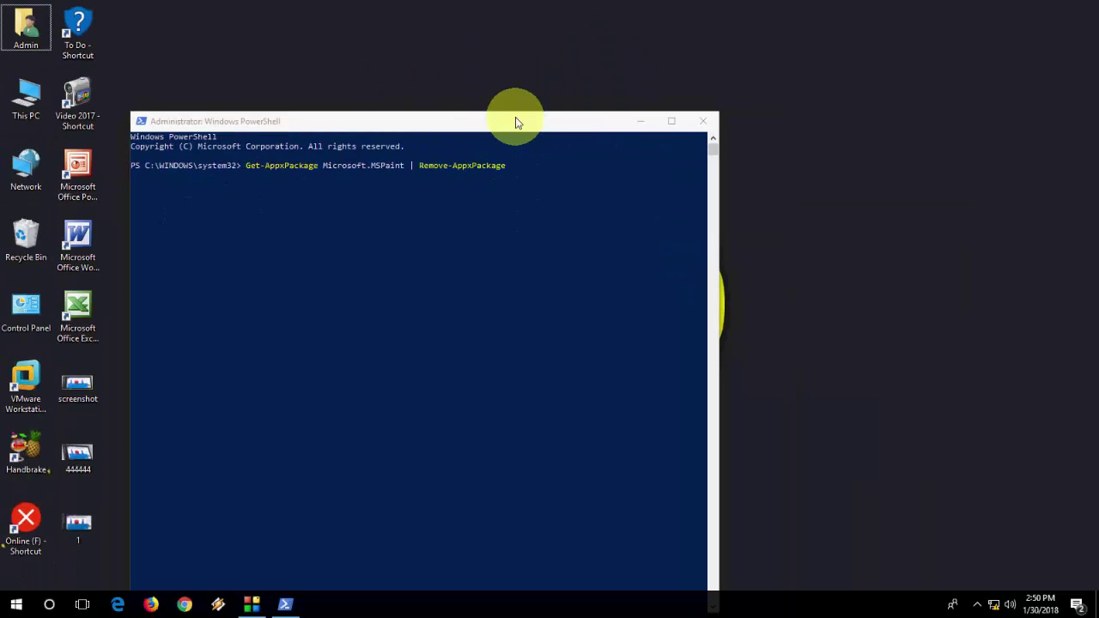
pyautogui.moveTo(516, 120); pyautogui.dragTo(565, 103)
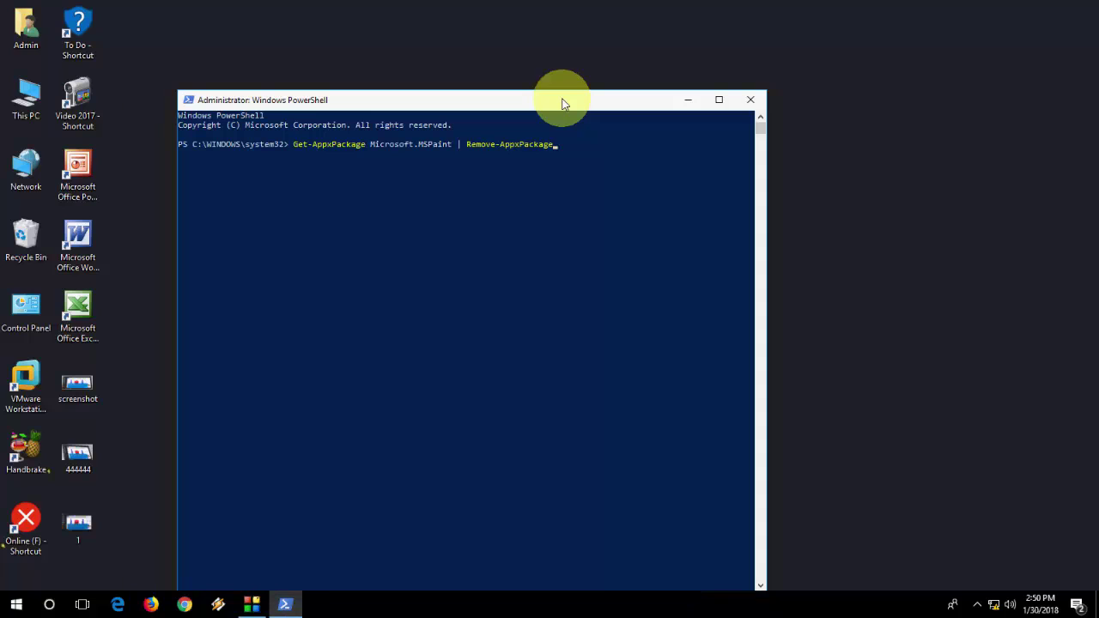
pyautogui.click(750, 100)
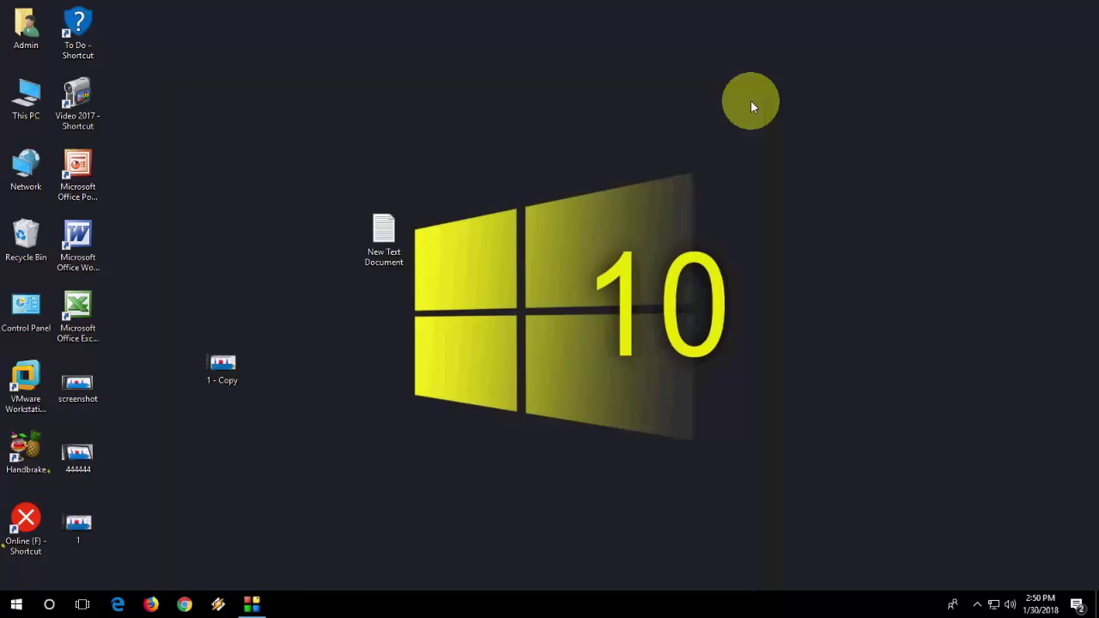
# Step: Refresh the desktop and launch Microsoft Store from Start search
pyautogui.rightClick(544, 111)
pyautogui.click(577, 155)
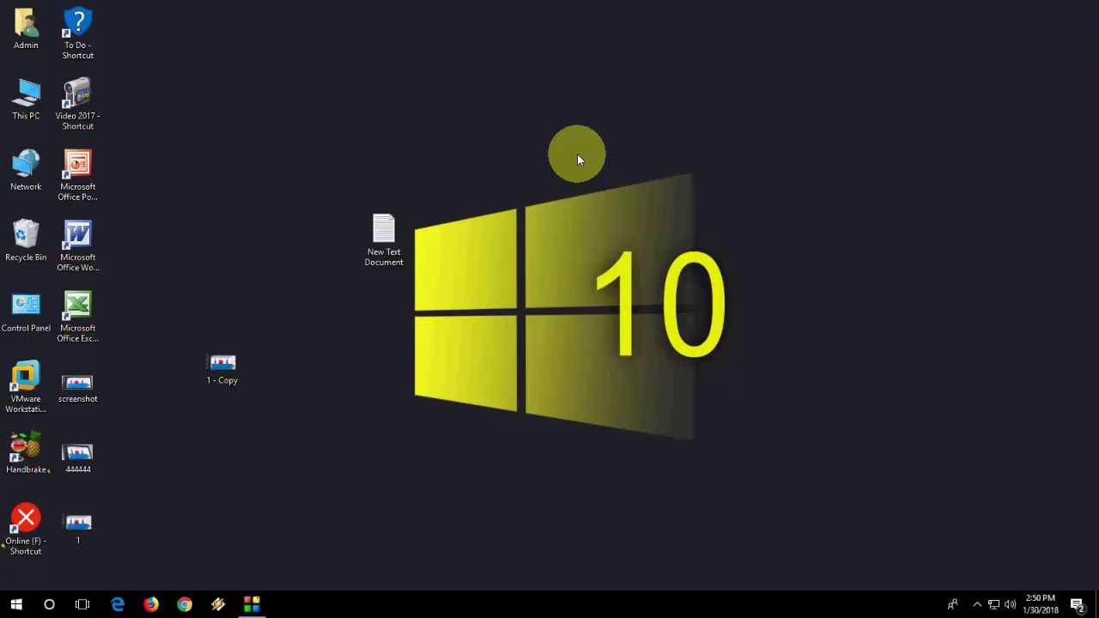
pyautogui.press('super')
pyautogui.write('store')
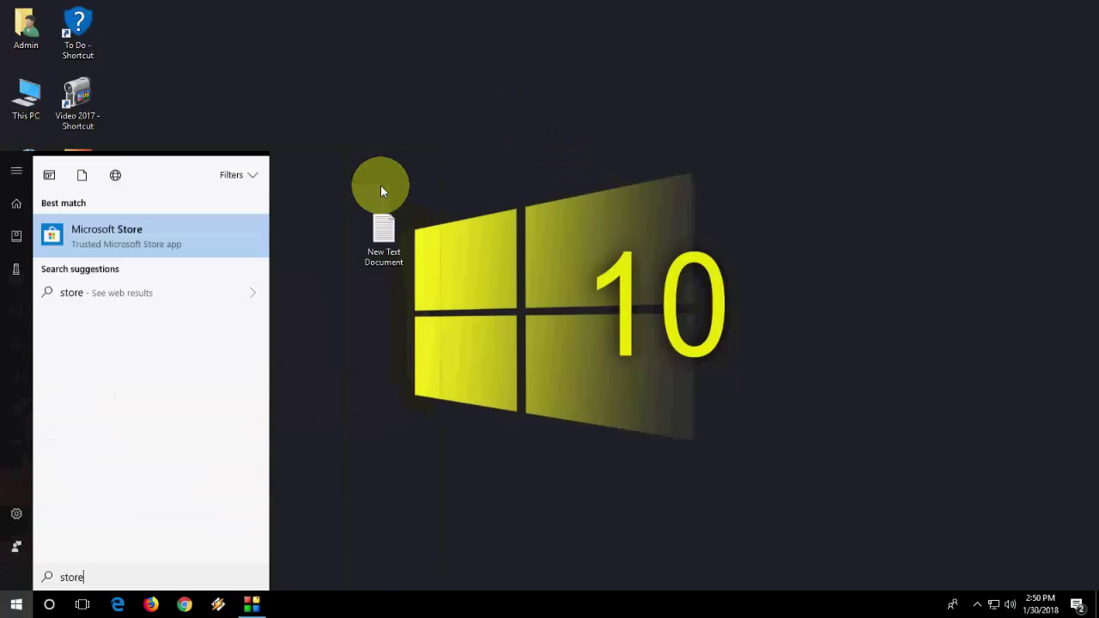
pyautogui.click(162, 239)
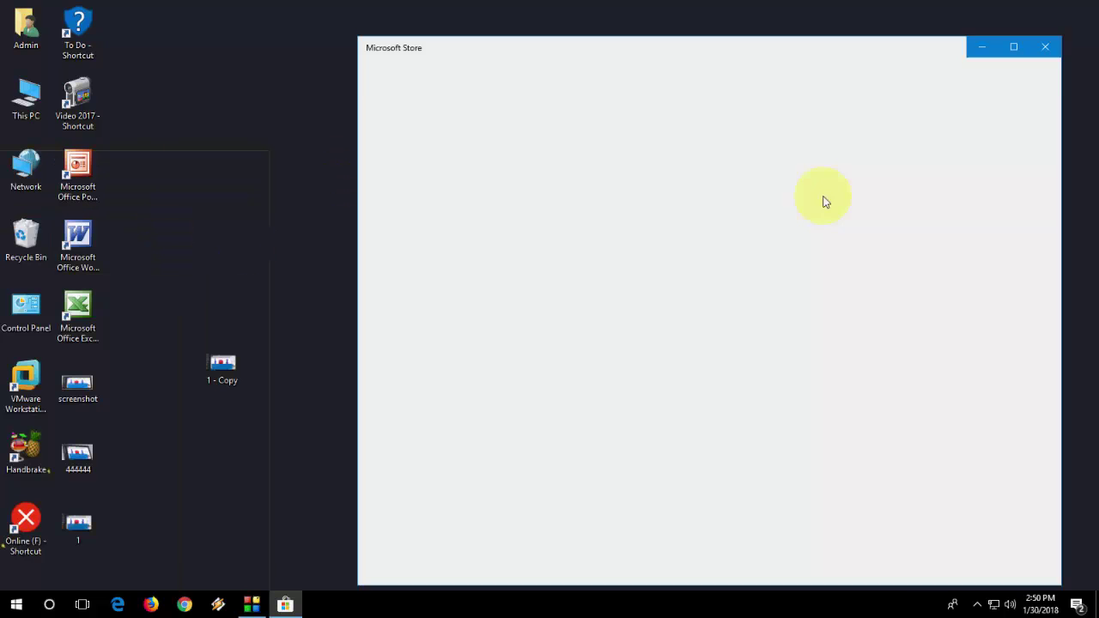
# Step: Reposition the Store window and search the Store for 'paint 3d'
pyautogui.moveTo(885, 51); pyautogui.dragTo(650, 40)
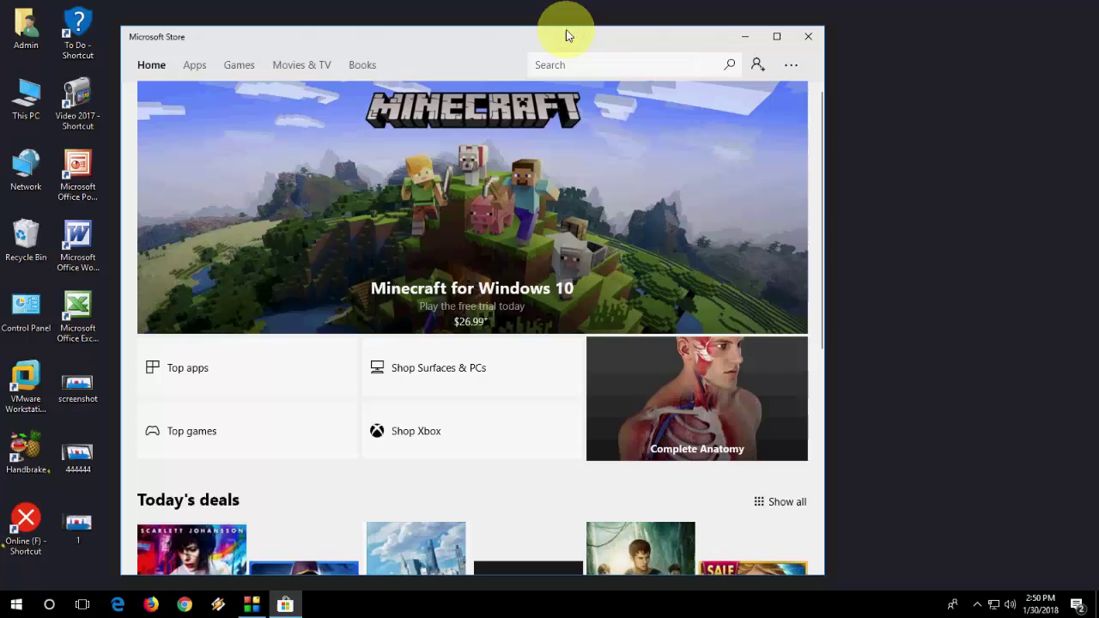
pyautogui.moveTo(565, 34); pyautogui.dragTo(613, 42)
pyautogui.click(639, 58)
pyautogui.write('paint 3d')
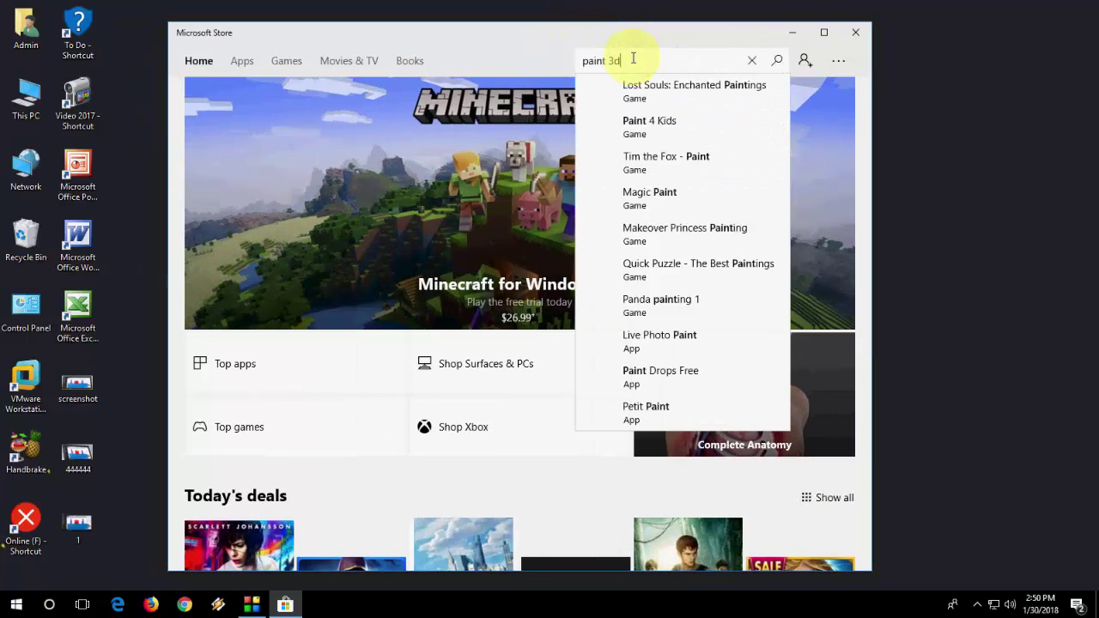
pyautogui.press('Return')
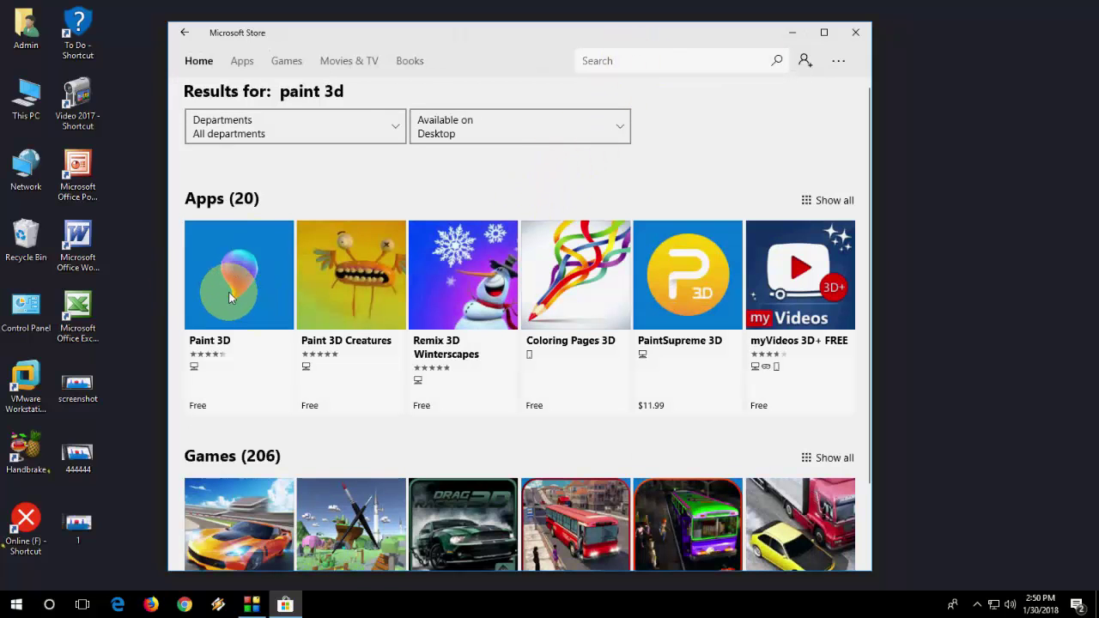
# Step: Open the Paint 3D result to see its page marked 'This product is installed.'
pyautogui.click(232, 277)
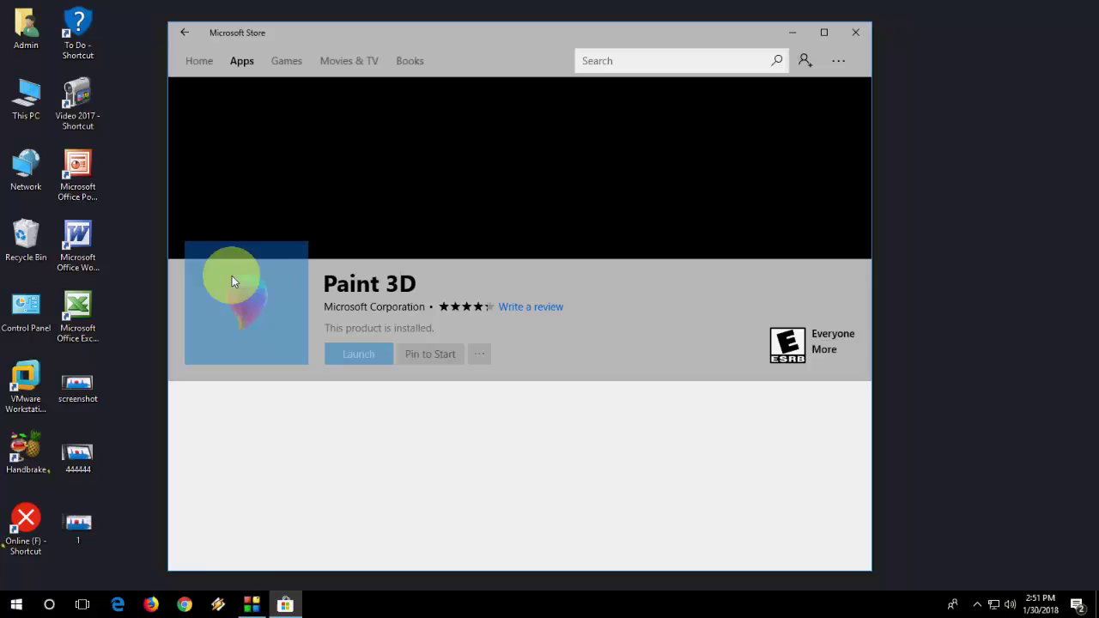